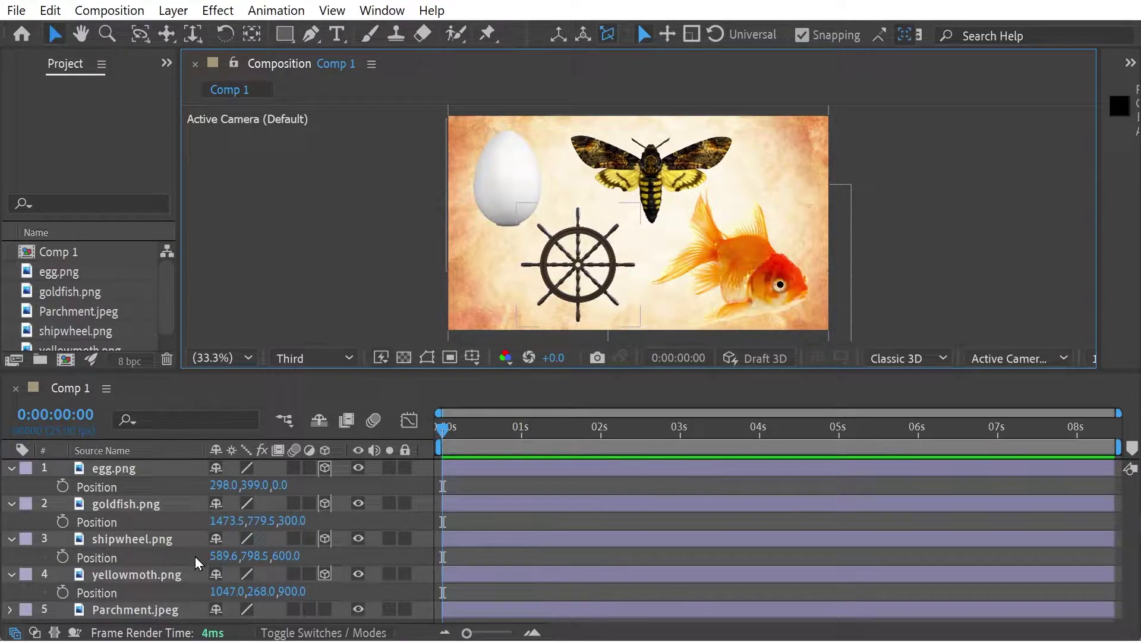
Add a new camera layer, Camera 1, using the 50mm preset
{"action": "key", "text": "ctrl+alt+shift+c"}
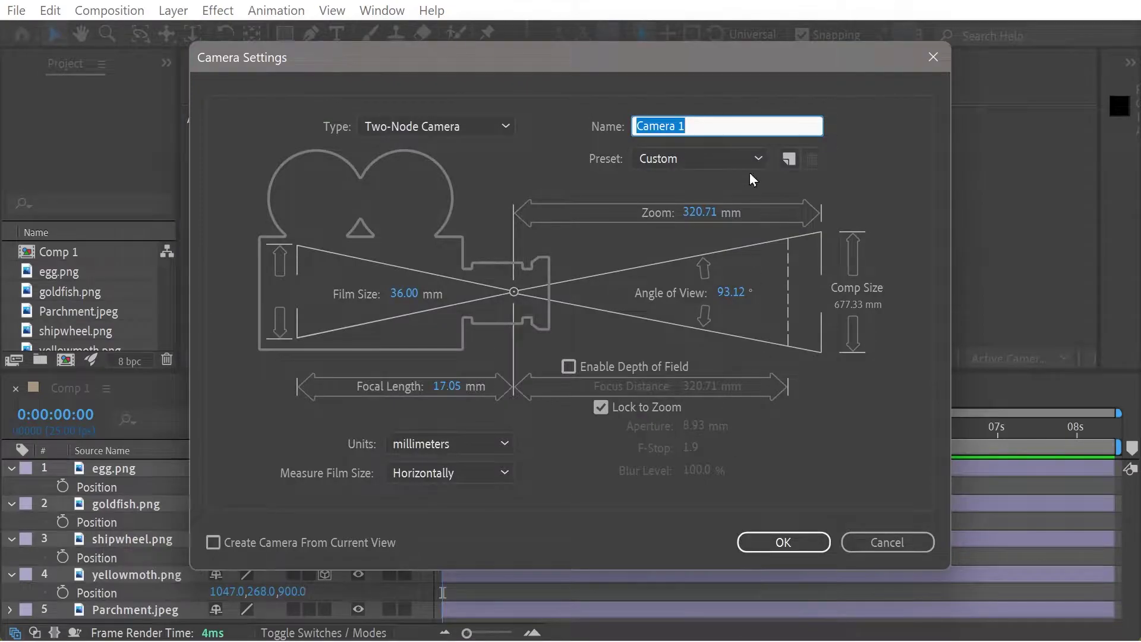
{"action": "key", "text": "Tab"}
{"action": "key", "text": "5"}
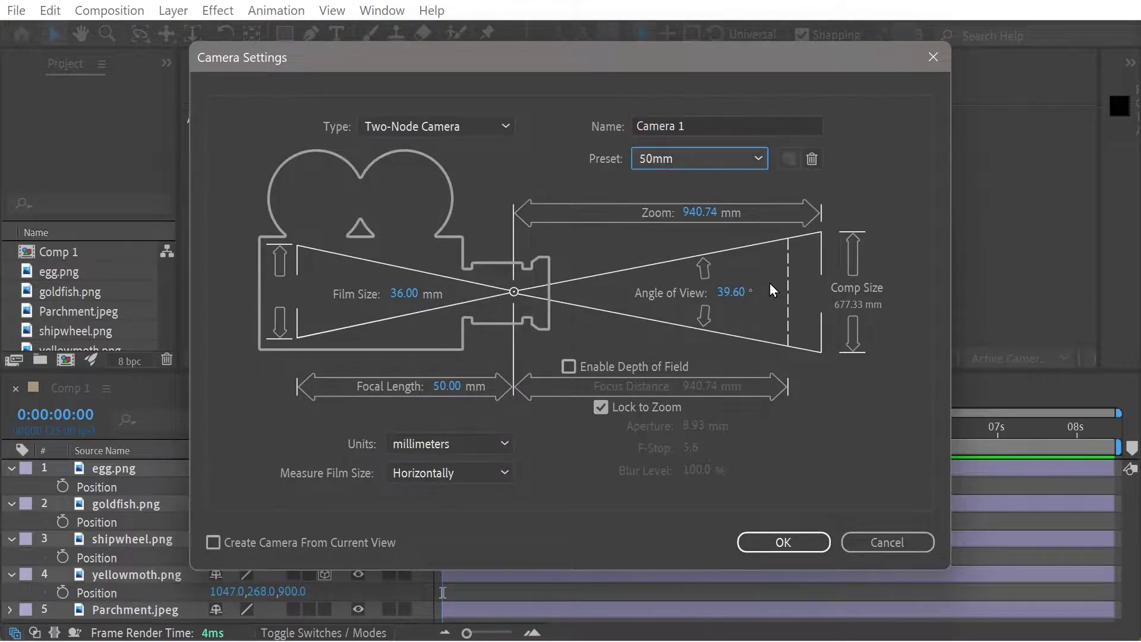
{"action": "left_click", "coordinate": [769, 544]}
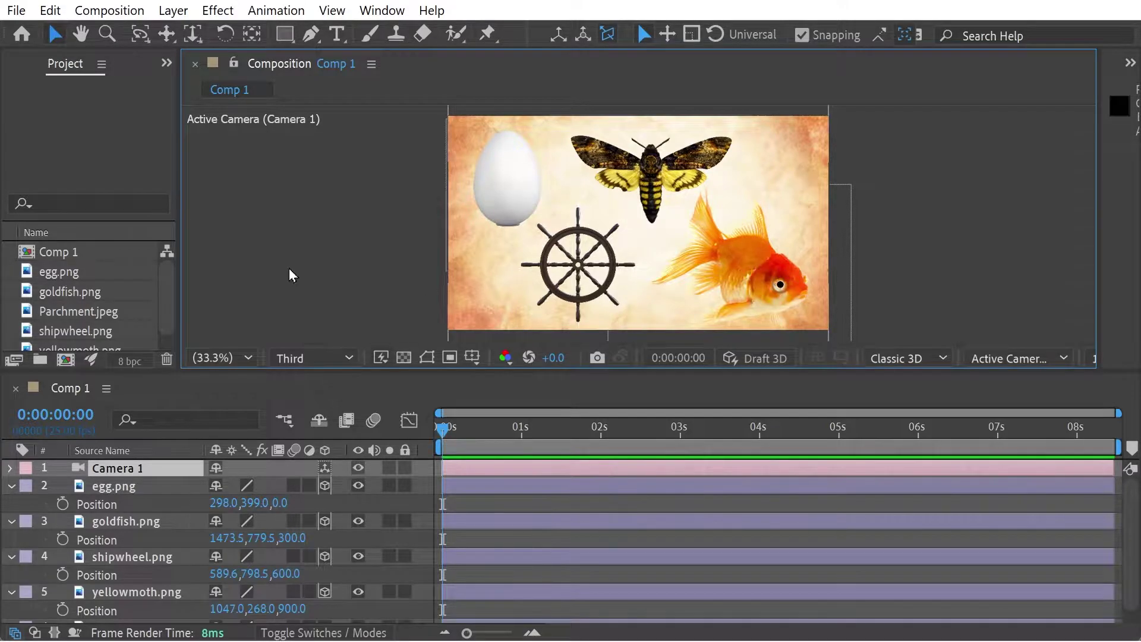
Widen the viewer, switch to 2 Views (Left and Active Camera), and show Camera 1's Position and Point of Interest
{"action": "left_click_drag", "start_coordinate": [183, 224], "coordinate": [63, 219]}
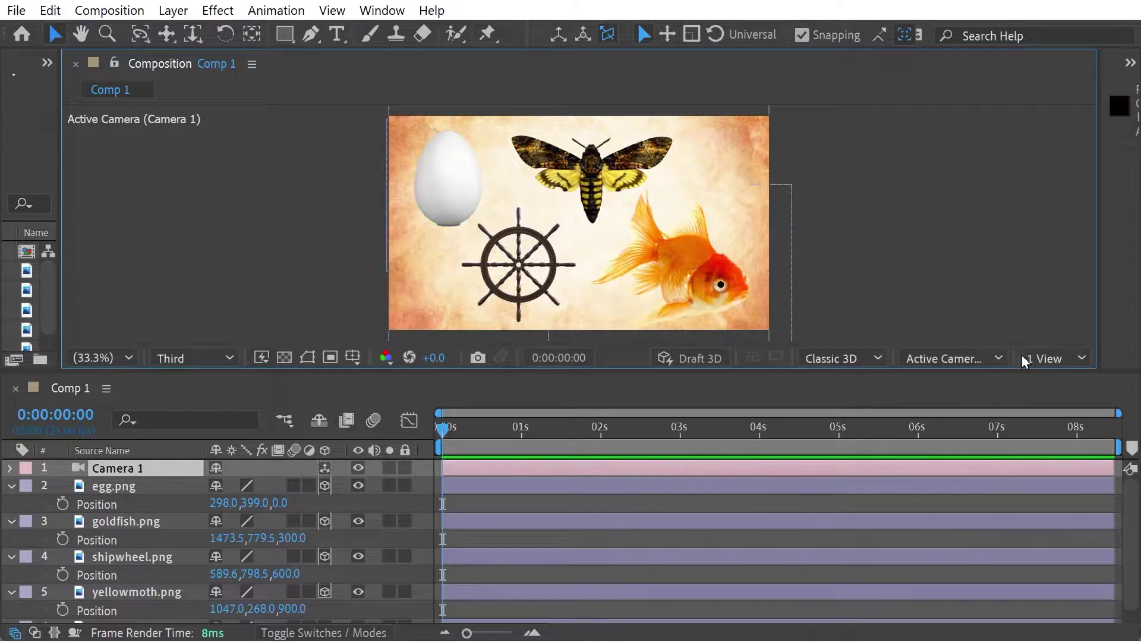
{"action": "left_click", "coordinate": [1053, 359]}
{"action": "left_click", "coordinate": [990, 403]}
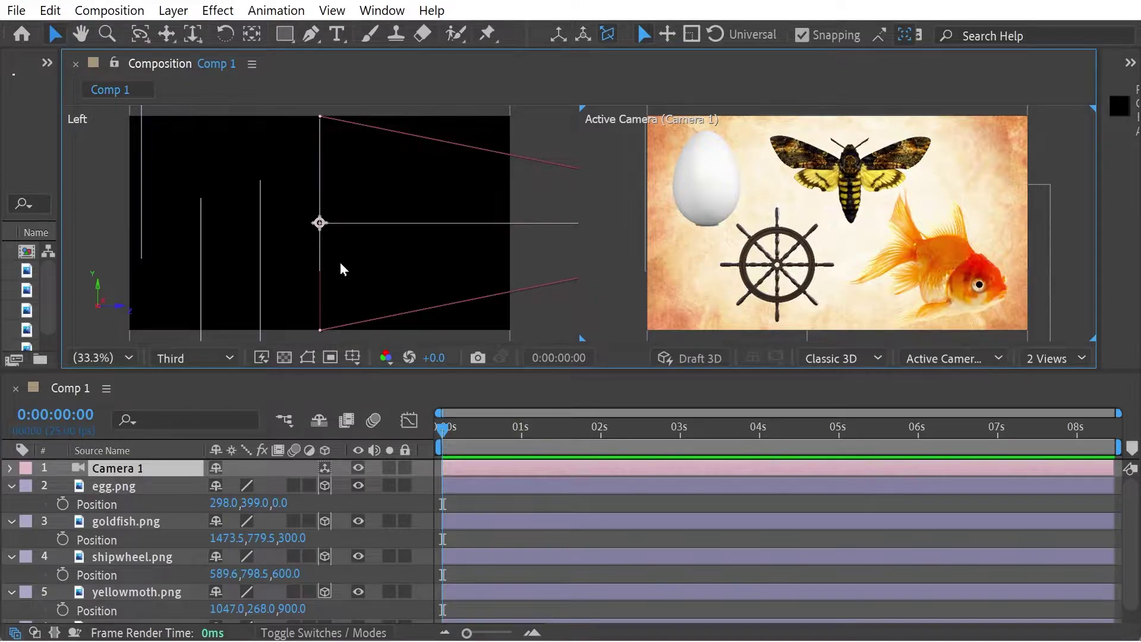
{"action": "key", "text": "p"}
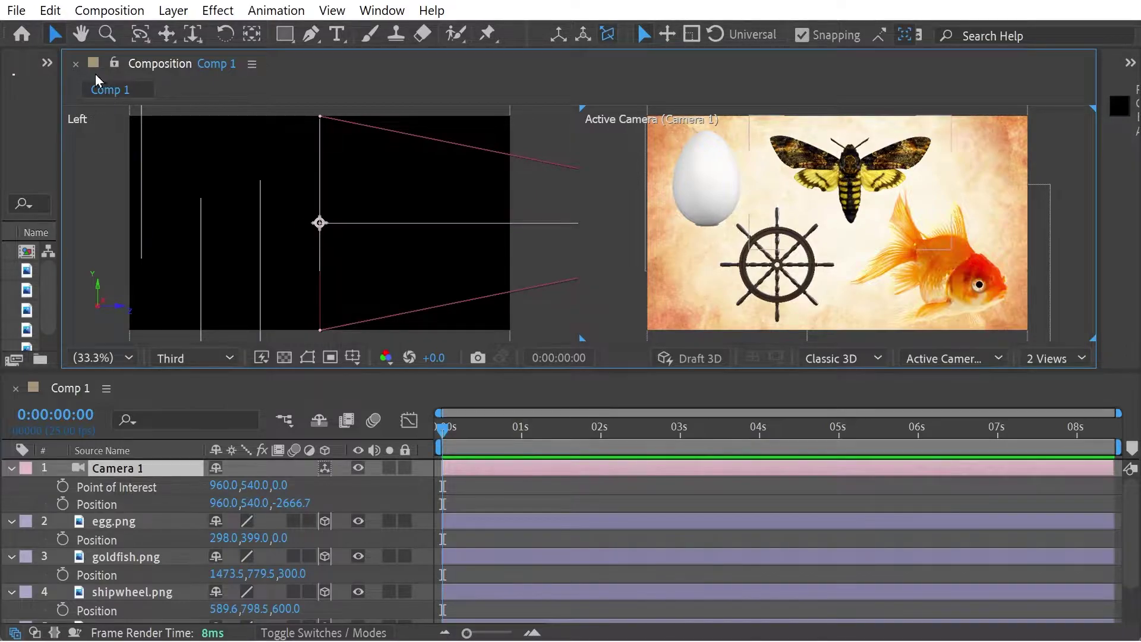
Drag Camera 1's Point of Interest in the Left view onto the goldfish, ending at 1473.5, 779.5, 300
{"action": "left_click", "coordinate": [55, 38]}
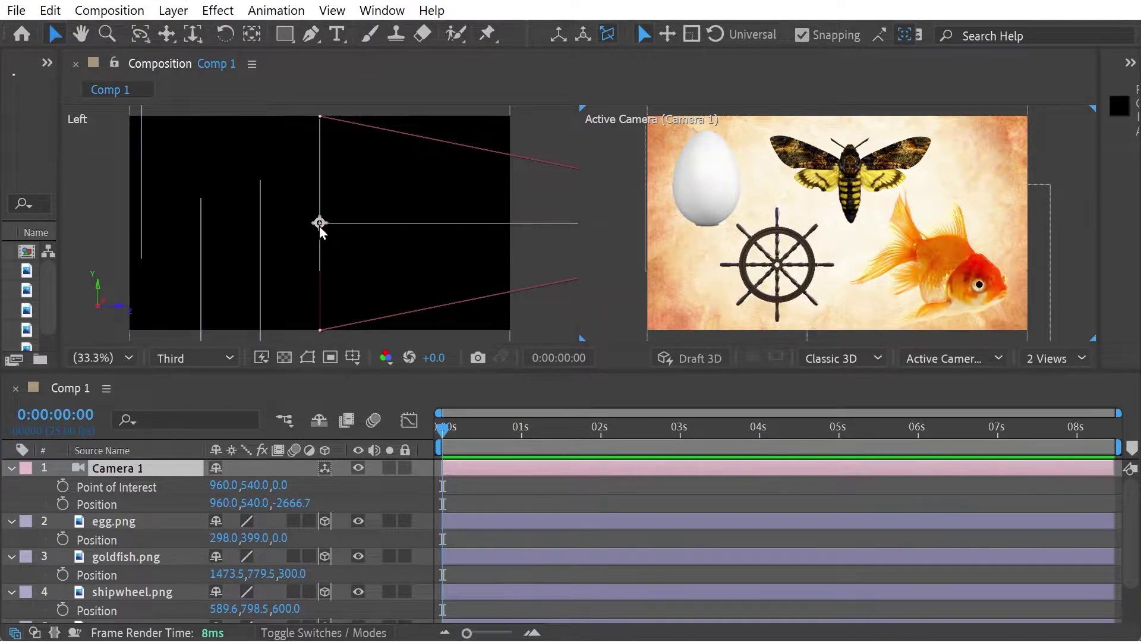
{"action": "left_click_drag", "start_coordinate": [319, 222], "coordinate": [142, 171]}
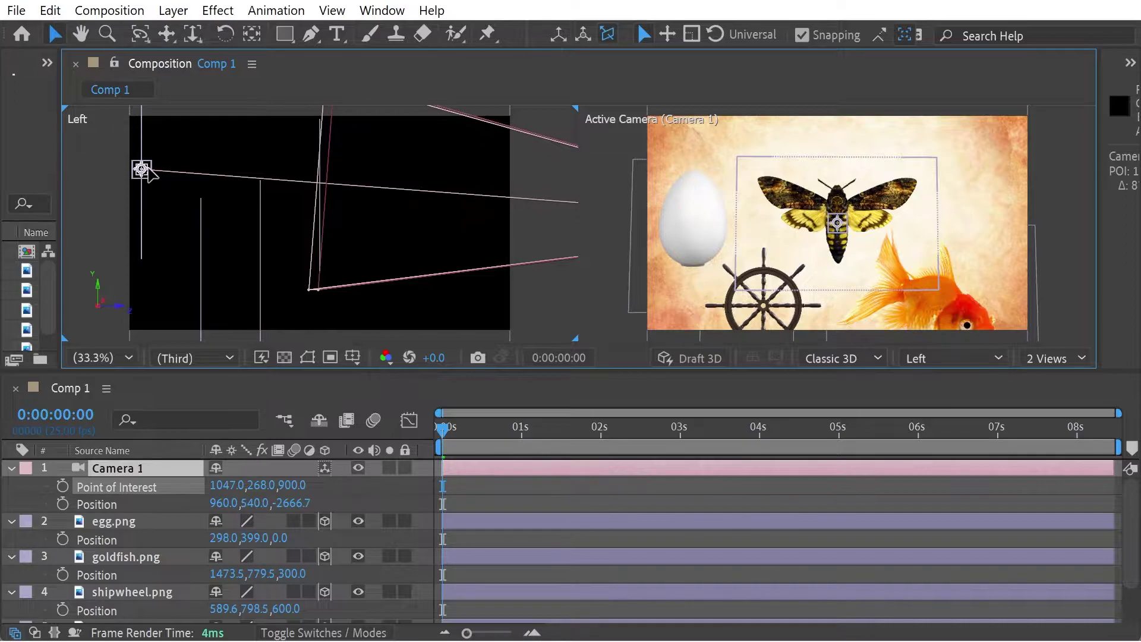
{"action": "left_click_drag", "start_coordinate": [148, 170], "coordinate": [263, 285]}
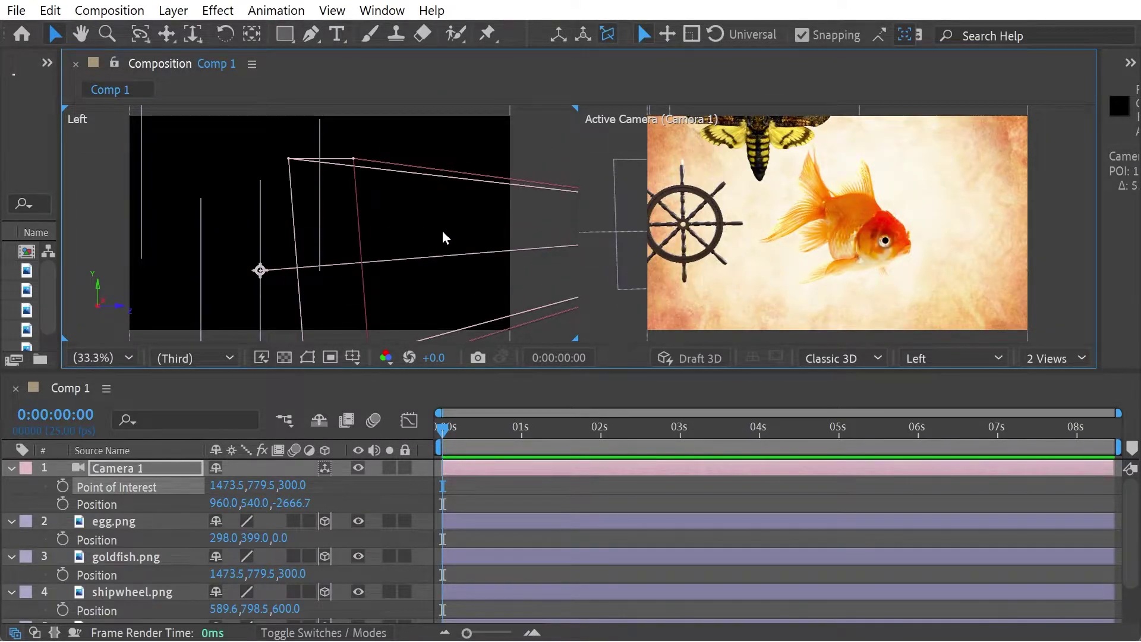
Zoom the Left view to 12.5% and dolly Camera 1 in to 960, 540, -1738.7
{"action": "left_click", "coordinate": [102, 357]}
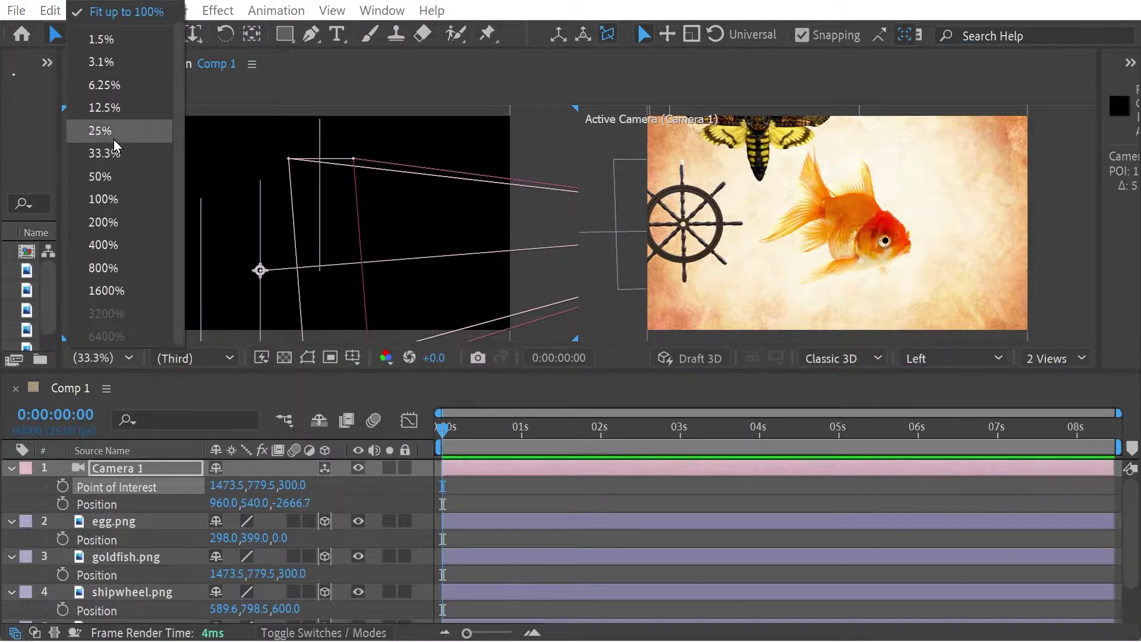
{"action": "left_click", "coordinate": [110, 109]}
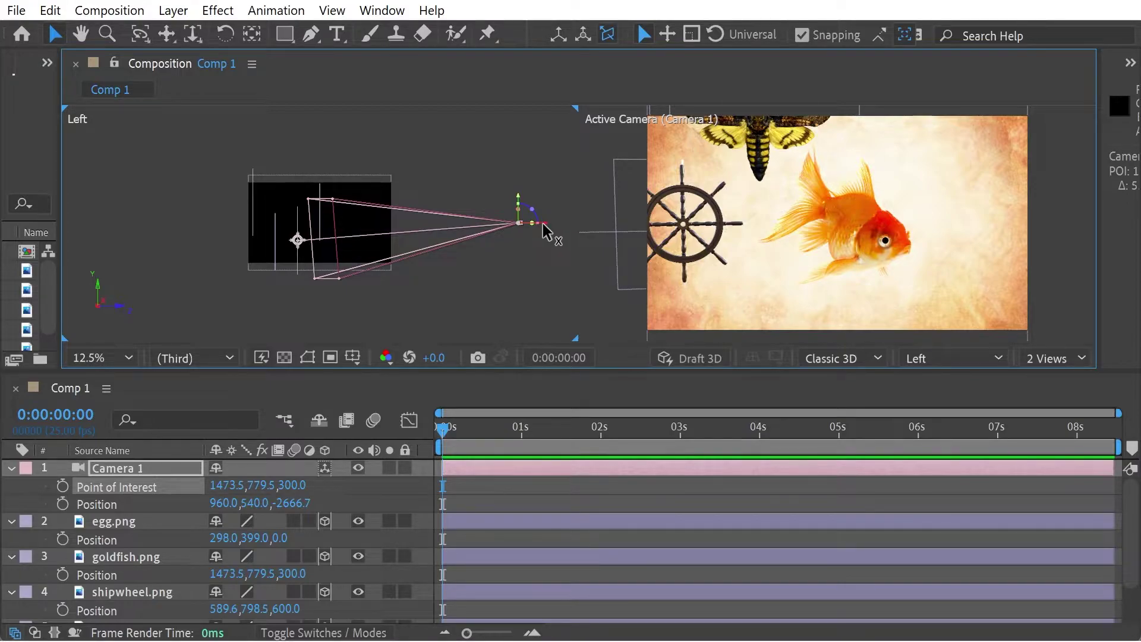
{"action": "mouse_move", "coordinate": [543, 225]}
{"action": "left_mouse_down"}
{"action": "mouse_move", "coordinate": [478, 234]}
{"action": "mouse_move", "coordinate": [543, 221]}
{"action": "left_mouse_up"}
{"action": "left_click_drag", "start_coordinate": [544, 231], "coordinate": [492, 219]}
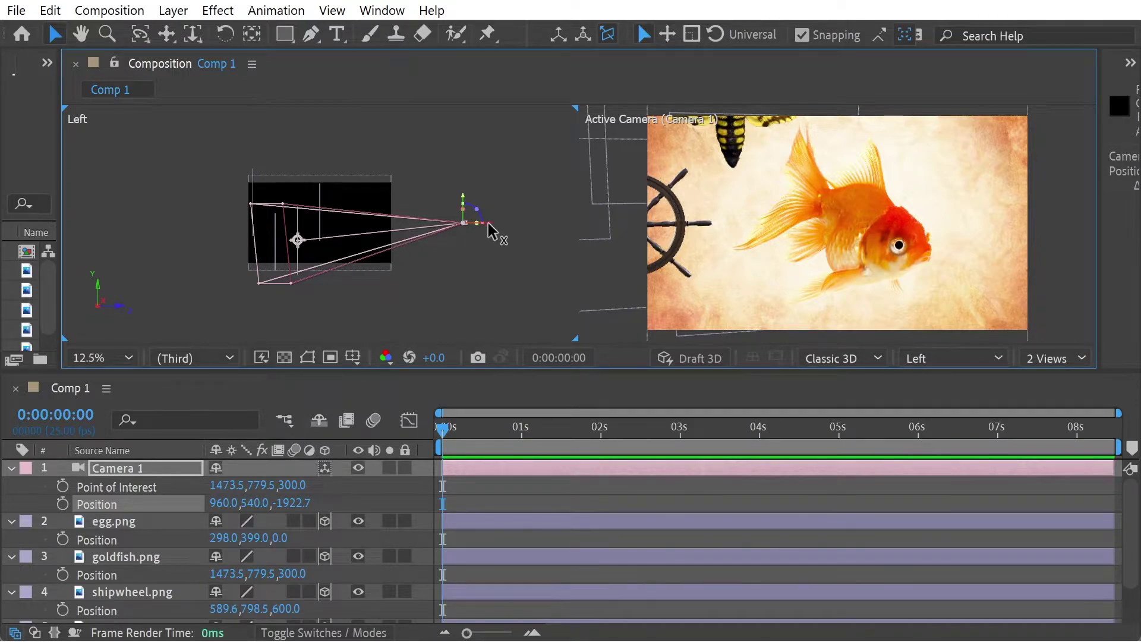
{"action": "mouse_move", "coordinate": [487, 224]}
{"action": "left_mouse_down"}
{"action": "mouse_move", "coordinate": [405, 236]}
{"action": "mouse_move", "coordinate": [469, 236]}
{"action": "mouse_move", "coordinate": [411, 231]}
{"action": "mouse_move", "coordinate": [500, 220]}
{"action": "left_mouse_up"}
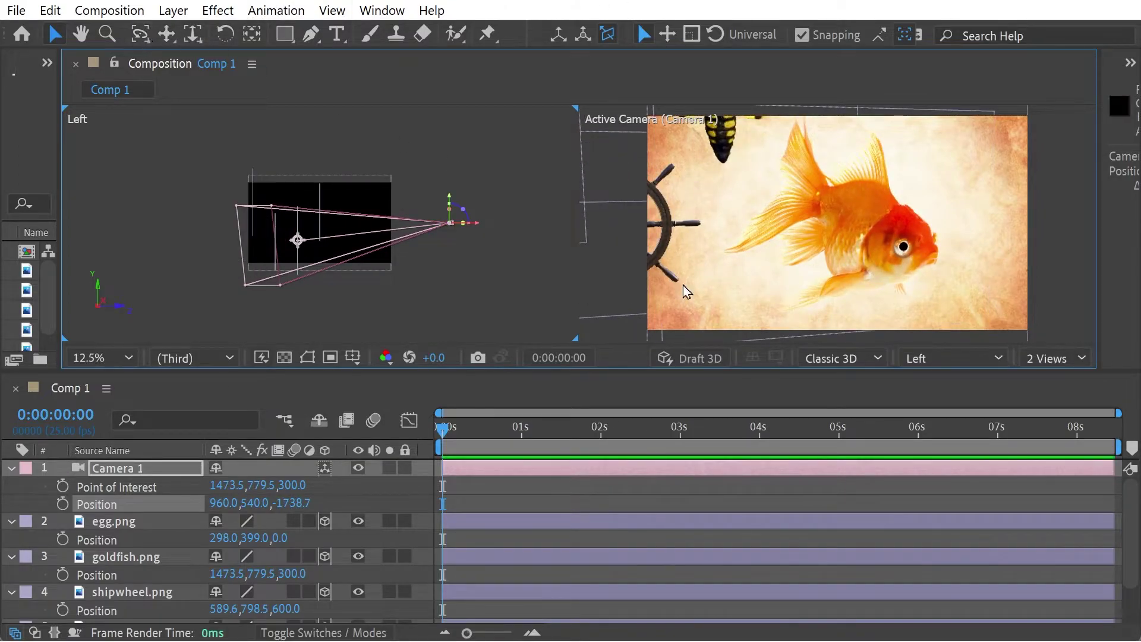
Set Camera 1's first Position and Point of Interest keyframes at 0s, then move to about 4 seconds
{"action": "left_click", "coordinate": [62, 504]}
{"action": "left_click", "coordinate": [63, 486]}
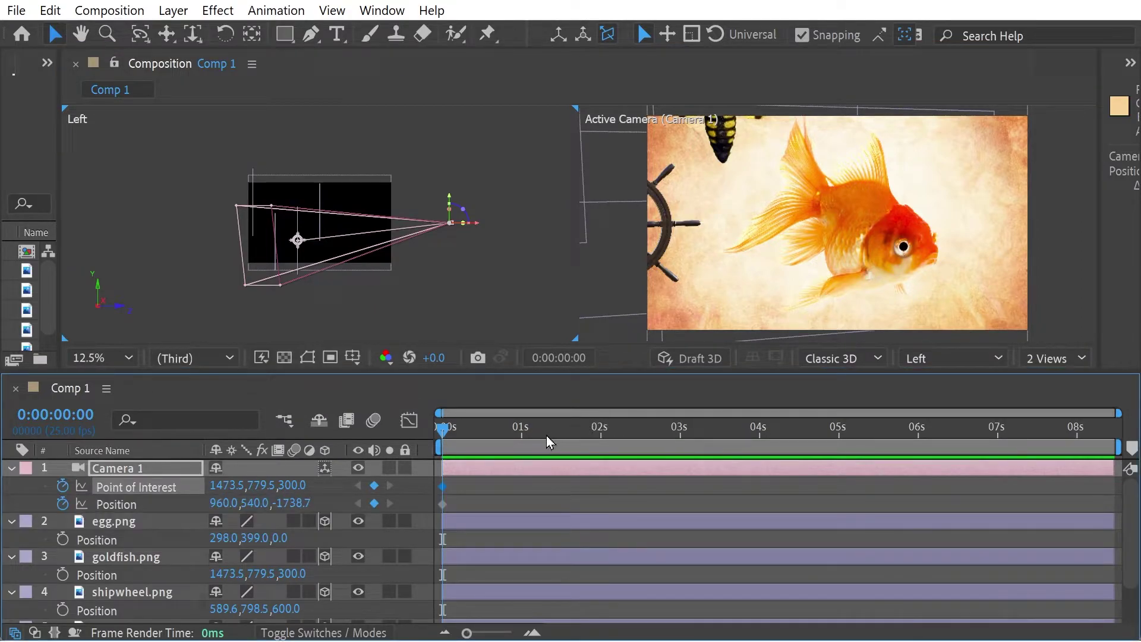
{"action": "left_click_drag", "start_coordinate": [490, 433], "coordinate": [775, 447]}
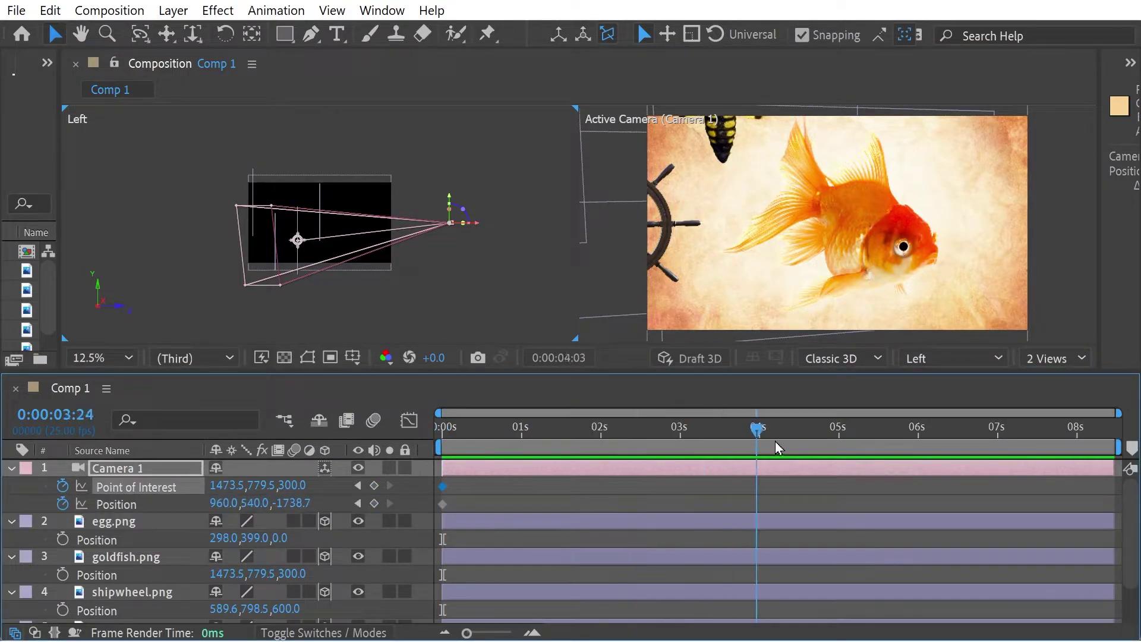
Orbit Camera 1 slightly around its point of interest, keyframing Position 1046.8, 348.6, -1727.2 at 4:05
{"action": "left_click", "coordinate": [140, 35]}
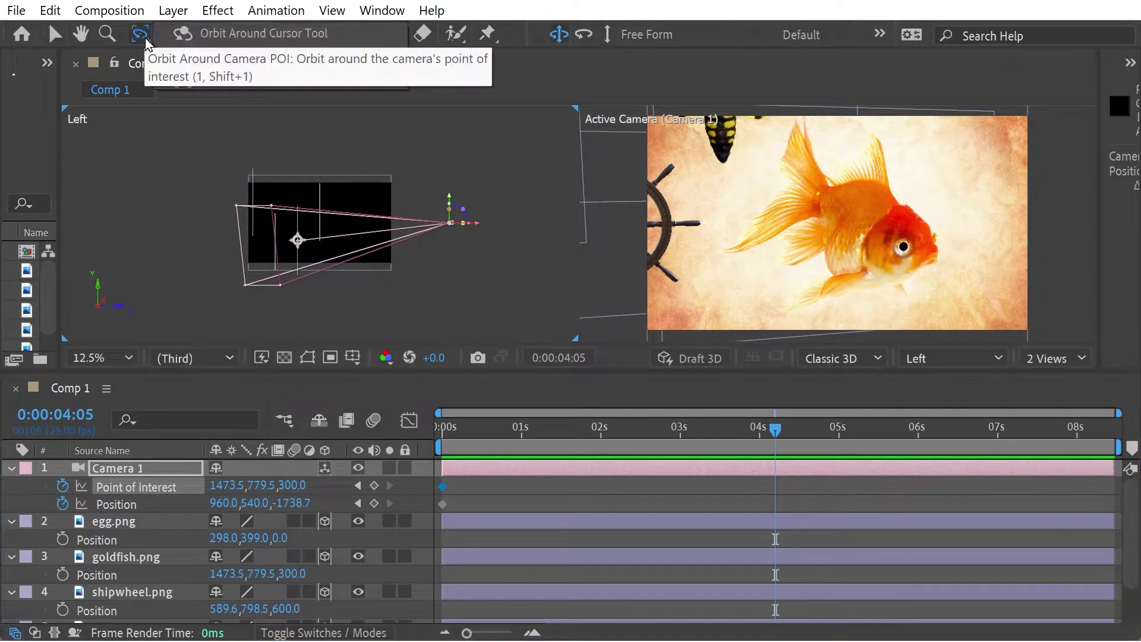
{"action": "left_click", "coordinate": [143, 36]}
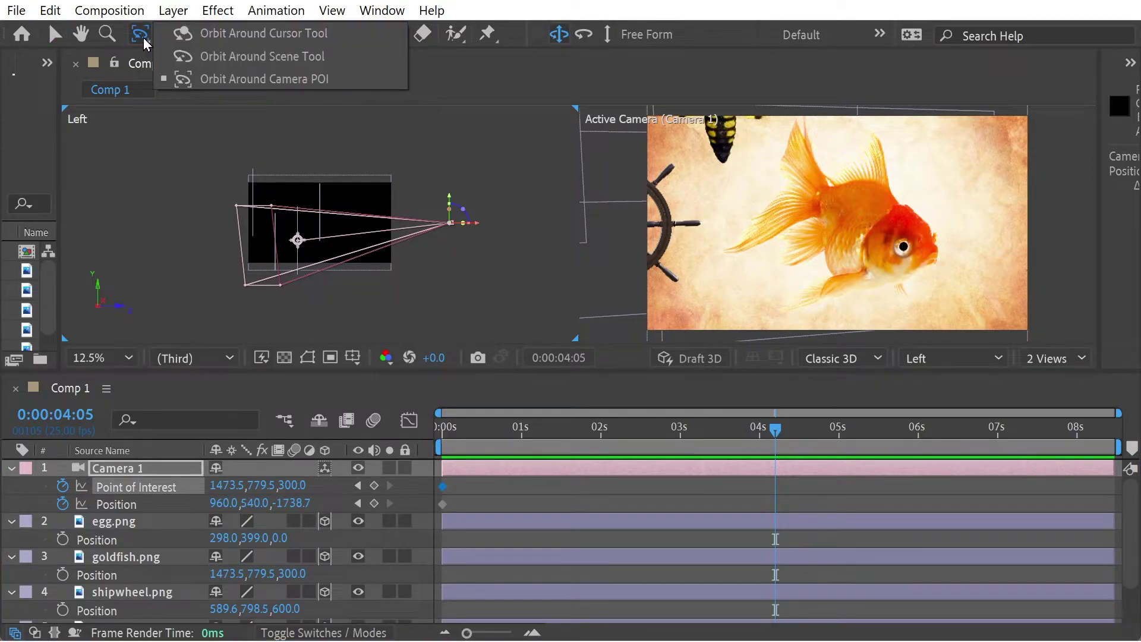
{"action": "left_click", "coordinate": [221, 82]}
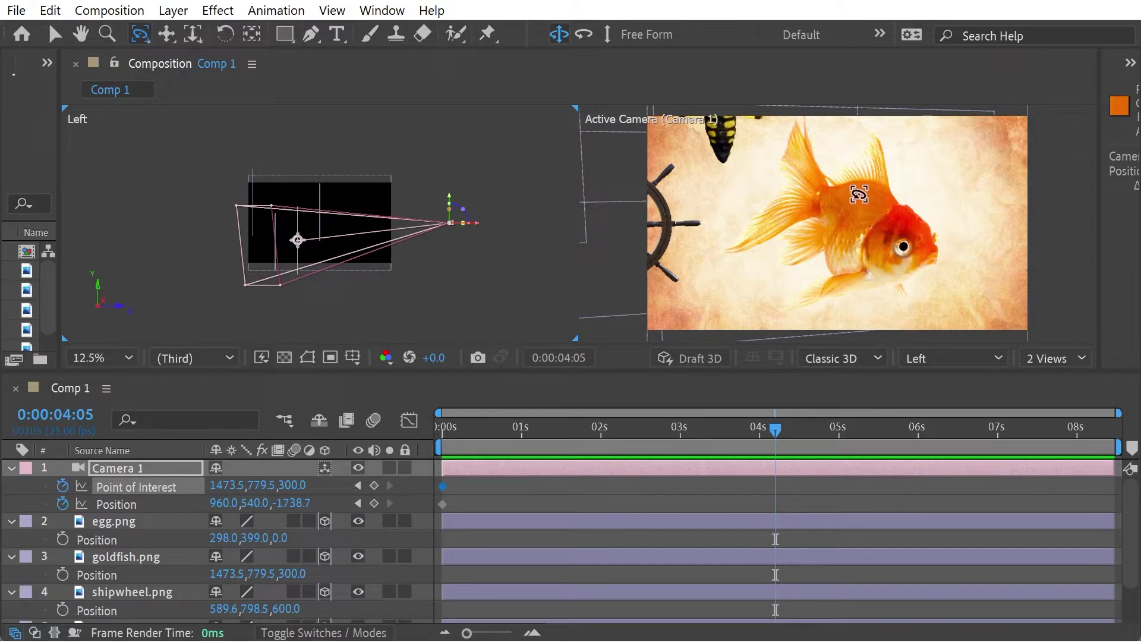
{"action": "left_click", "coordinate": [859, 194]}
{"action": "mouse_move", "coordinate": [859, 193]}
{"action": "left_mouse_down"}
{"action": "mouse_move", "coordinate": [859, 222]}
{"action": "mouse_move", "coordinate": [861, 153]}
{"action": "mouse_move", "coordinate": [855, 246]}
{"action": "mouse_move", "coordinate": [857, 198]}
{"action": "left_mouse_up"}
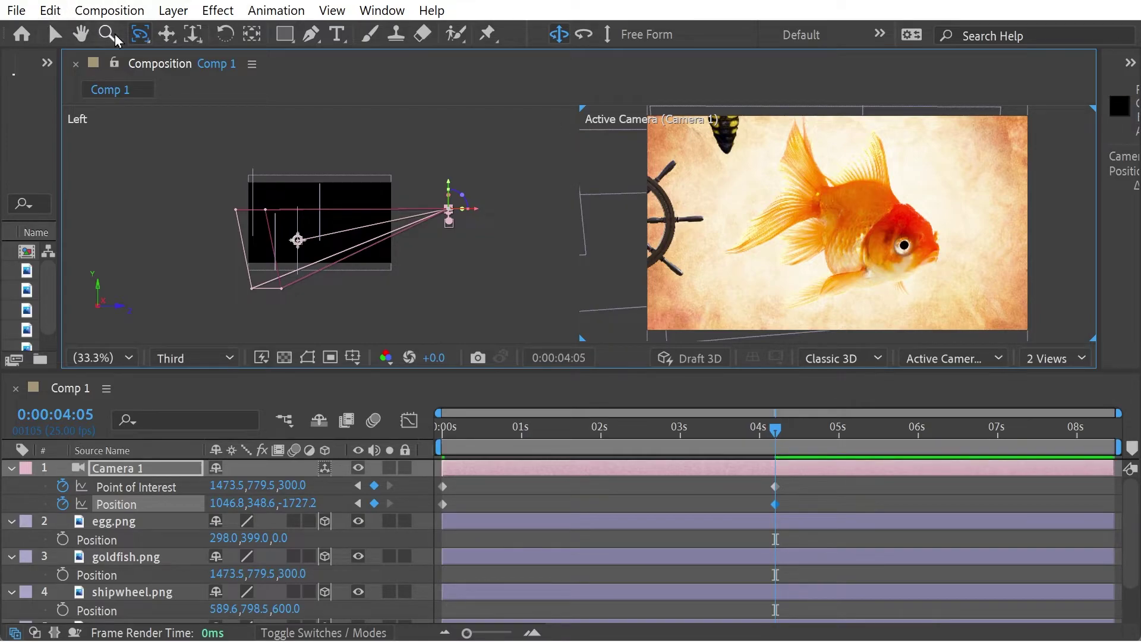
Swing Camera 1 around with another orbit mode to reveal the ship wheel, adding third keyframes near 7s
{"action": "left_click", "coordinate": [141, 36]}
{"action": "left_click", "coordinate": [217, 54]}
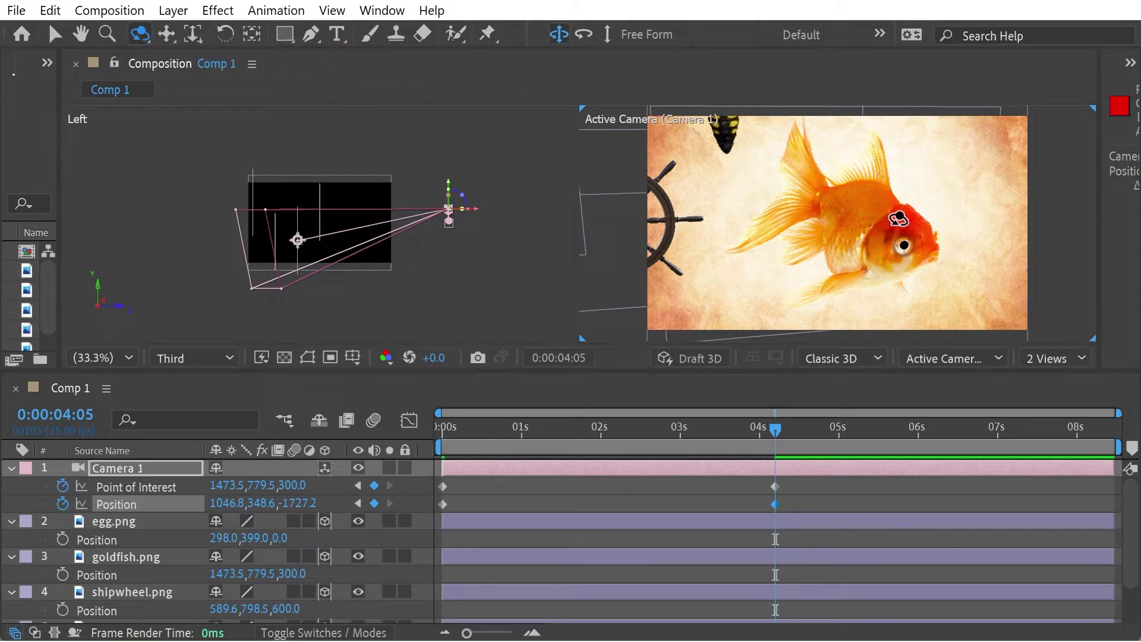
{"action": "left_click_drag", "start_coordinate": [899, 219], "coordinate": [847, 182]}
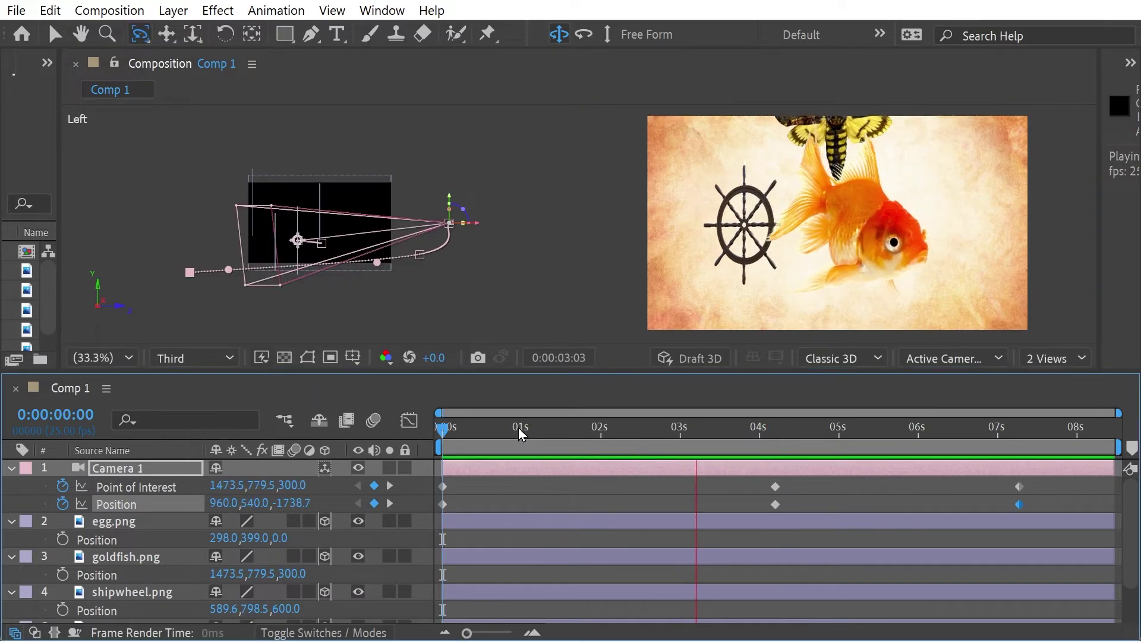
Scrub the timeline around 5 seconds to check the camera sweep past the goldfish
{"action": "left_click", "coordinate": [441, 440]}
{"action": "left_click_drag", "start_coordinate": [440, 442], "coordinate": [841, 451]}
{"action": "left_click_drag", "start_coordinate": [852, 445], "coordinate": [890, 445]}
Return the playhead to 0s and play a preview of the camera orbit animation
{"action": "left_click", "coordinate": [141, 32]}
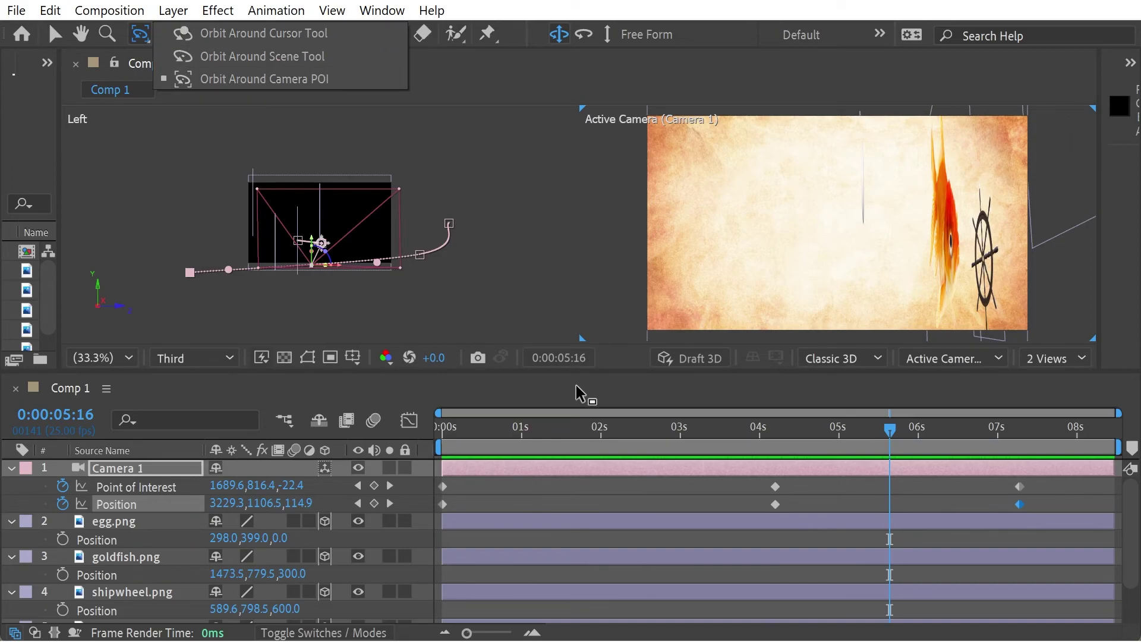
{"action": "left_click_drag", "start_coordinate": [581, 428], "coordinate": [327, 427]}
{"action": "key", "text": "space"}
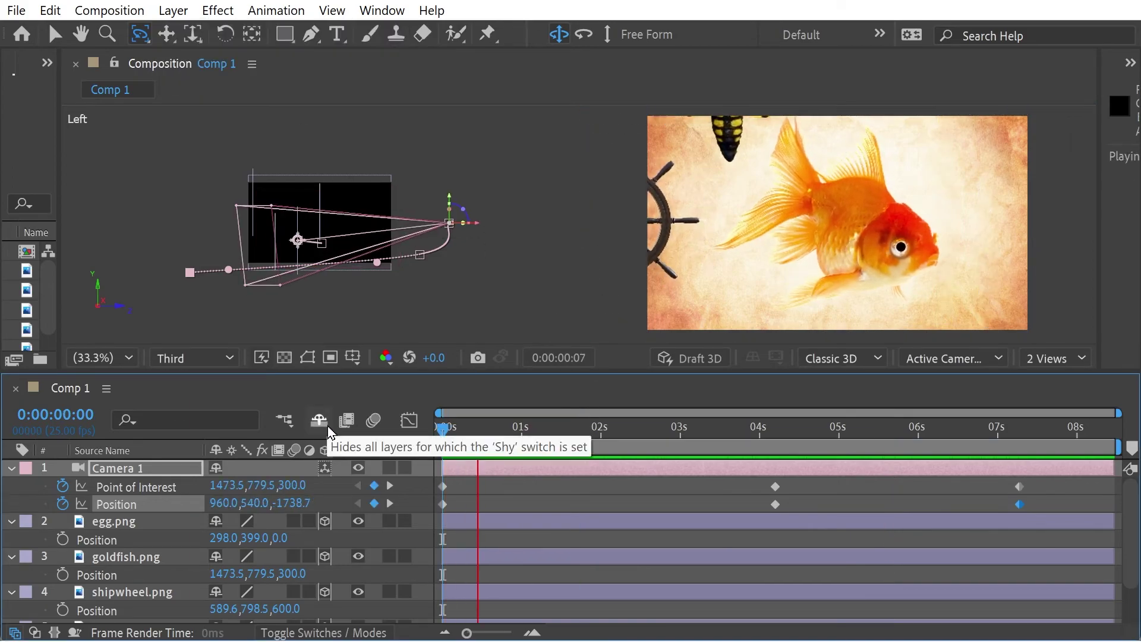